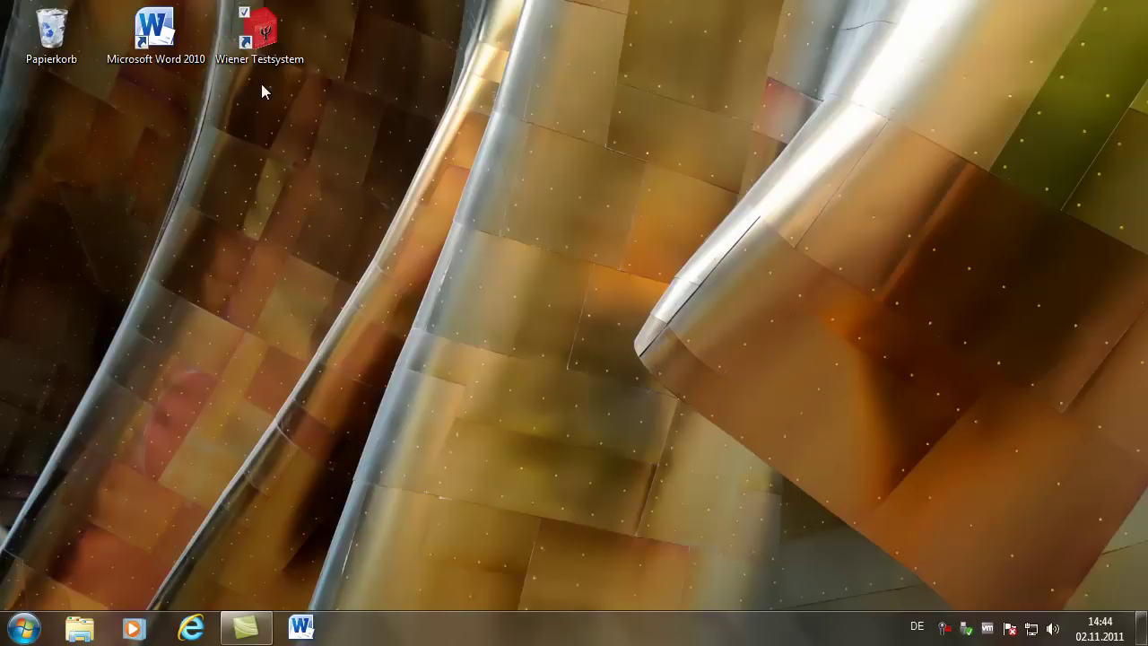
- Launch Wiener Testsystem from its desktop icon so the empty Probandenliste appears
double_click(257, 52)
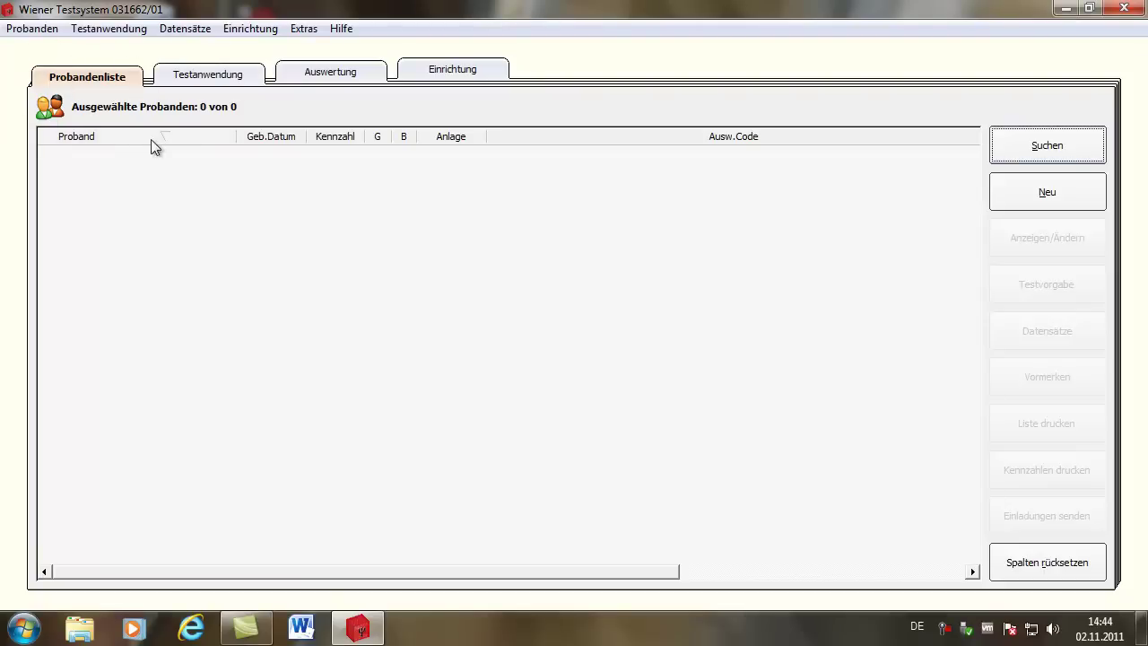
- Create a new test subject, entering the subject's surname, first name and birth date
left_click(1041, 188)
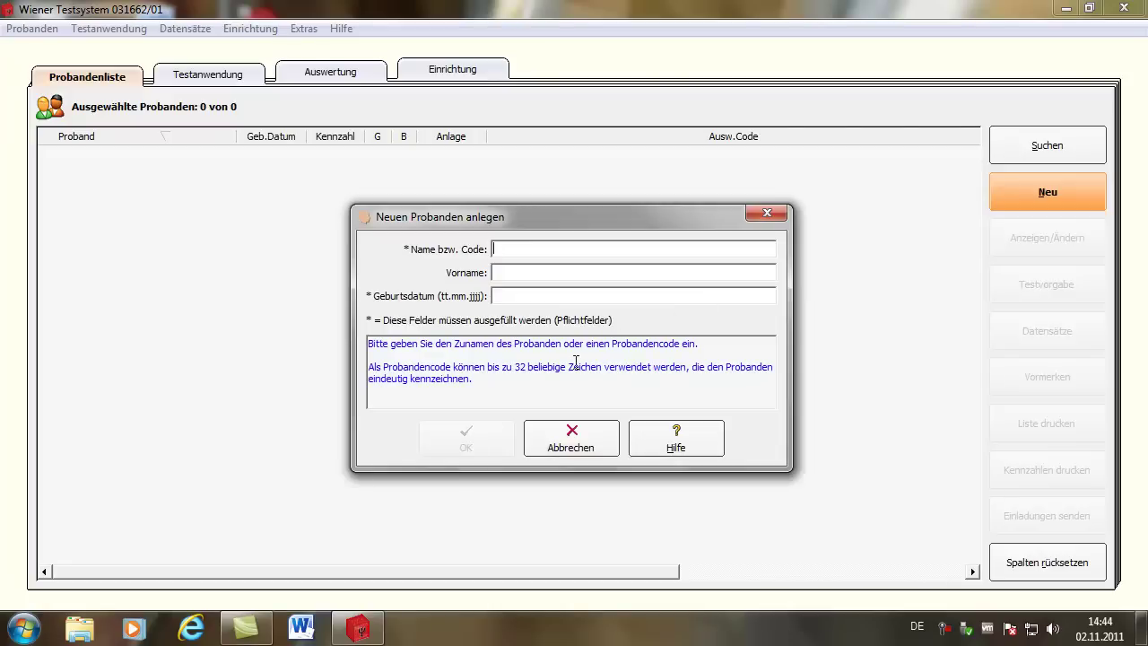
type("Müller")
key("Tab")
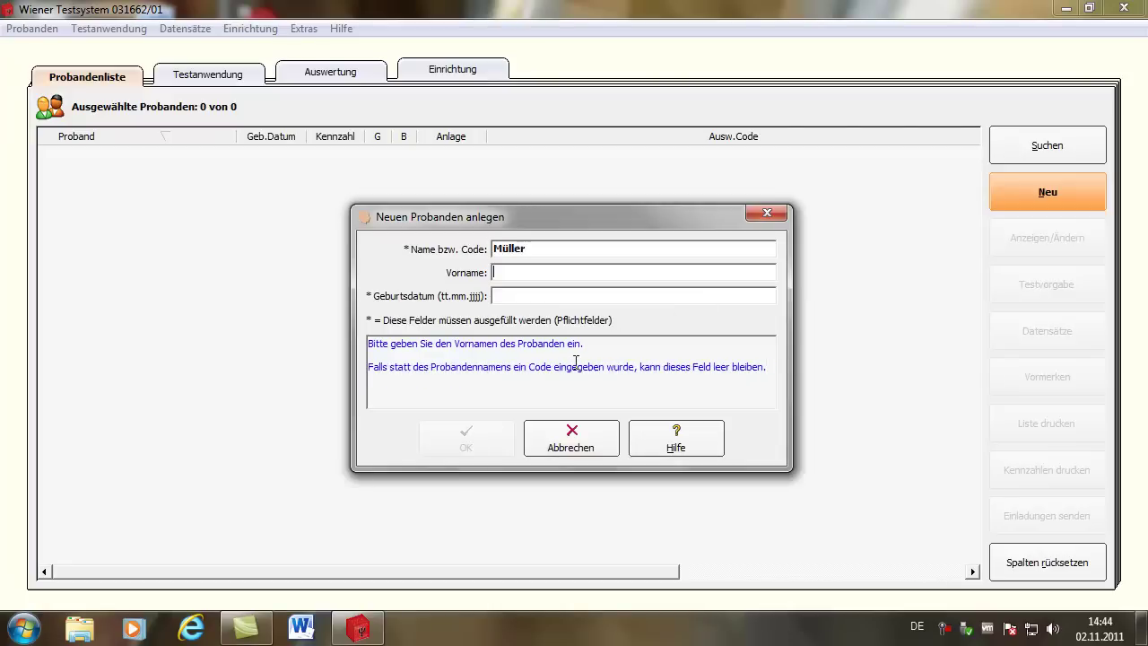
type("Peter")
key("Tab")
type("12.")
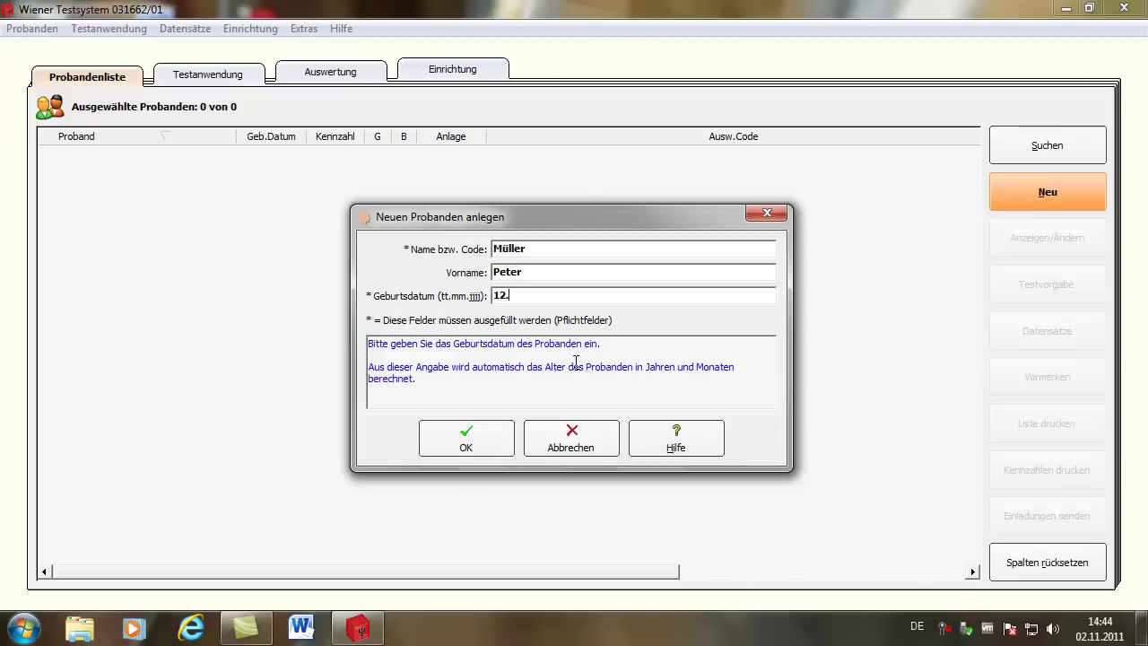
type("3.1978")
left_click(474, 434)
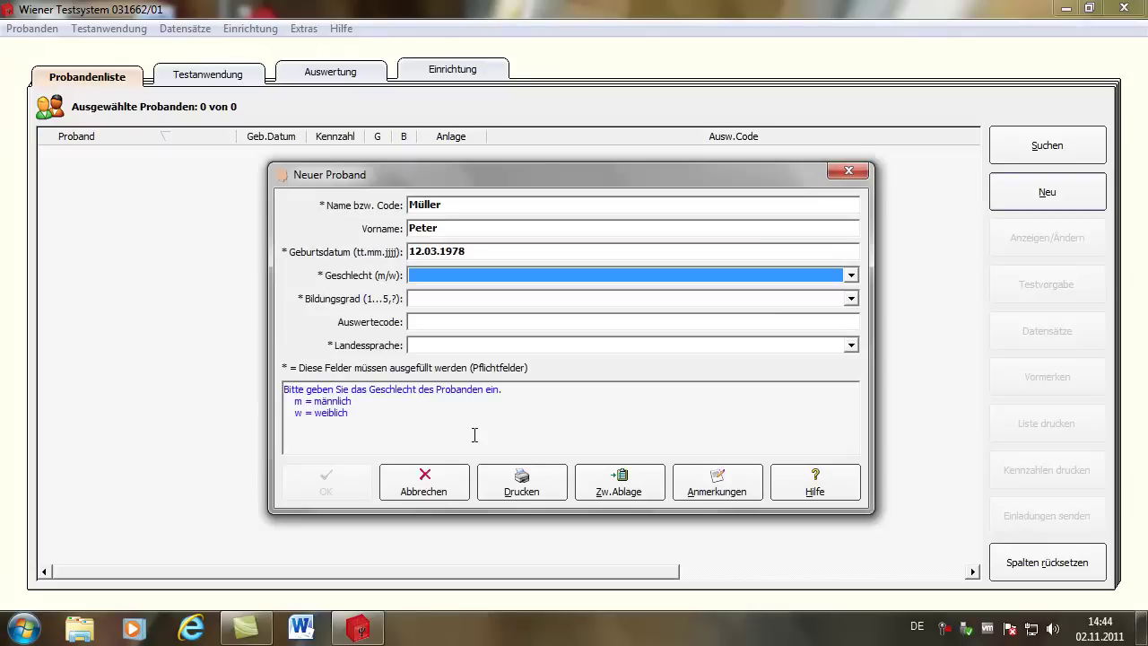
- Set gender männlich, Bildungsgrad 3 and Landessprache Deutsch, then save the subject
left_click(849, 275)
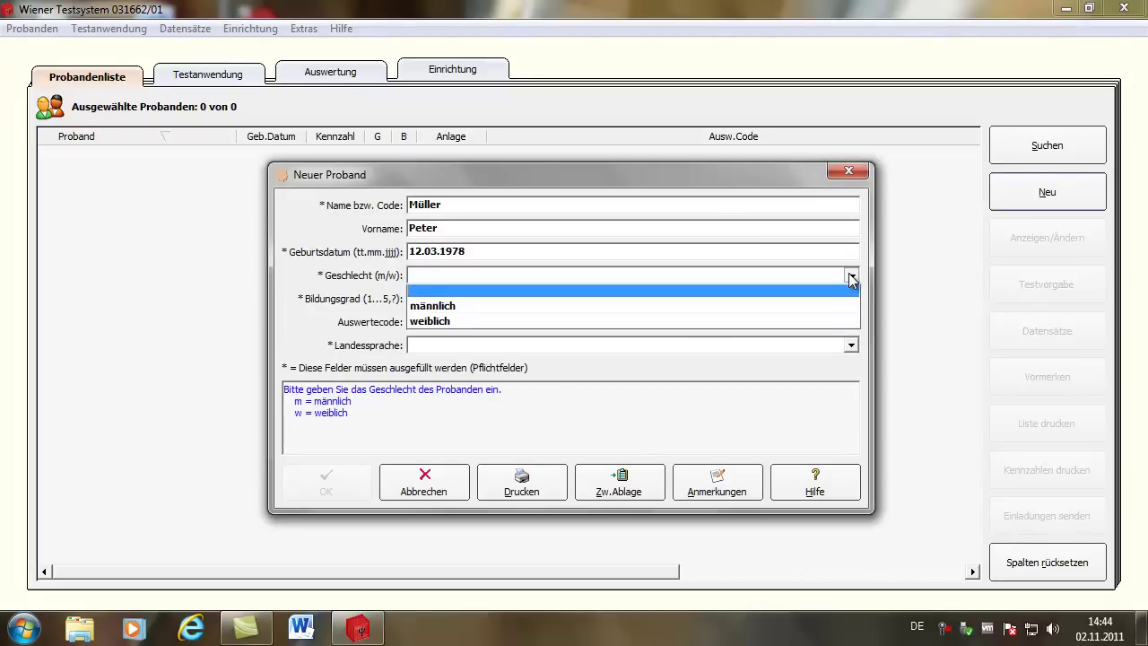
left_click(450, 311)
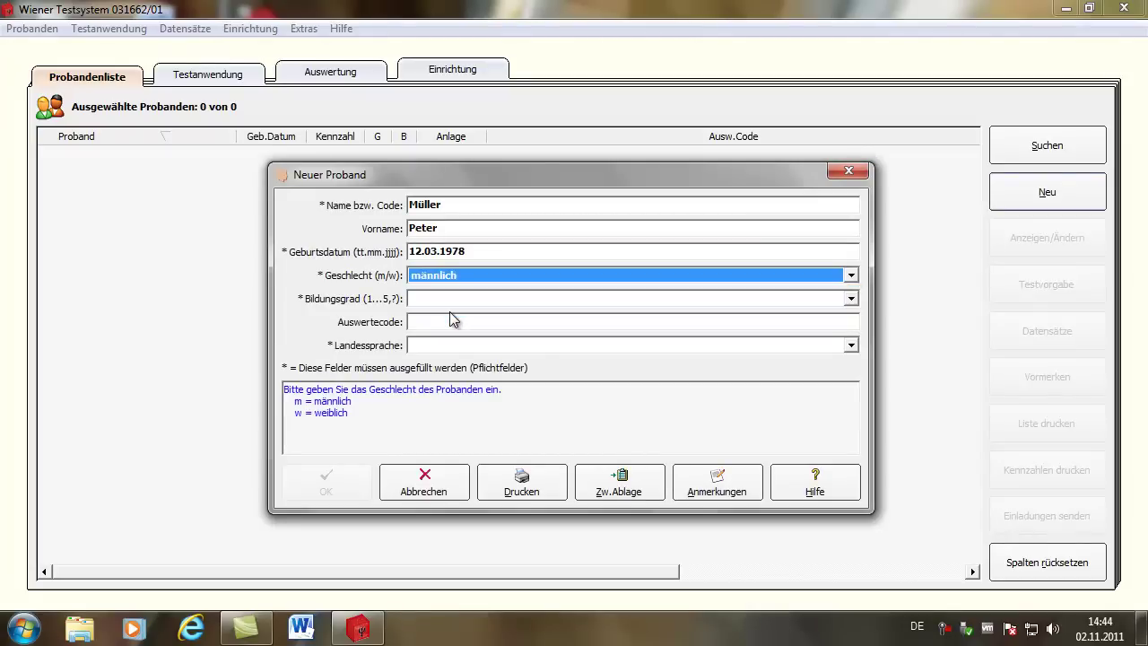
left_click(441, 321)
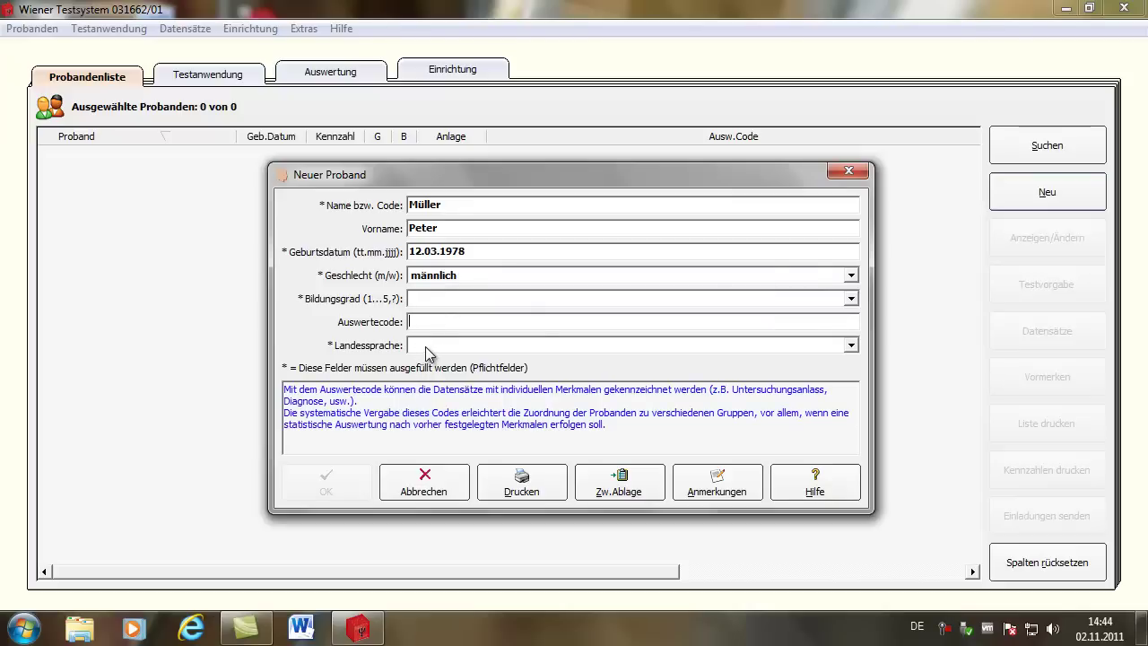
left_click(431, 302)
left_click(429, 358)
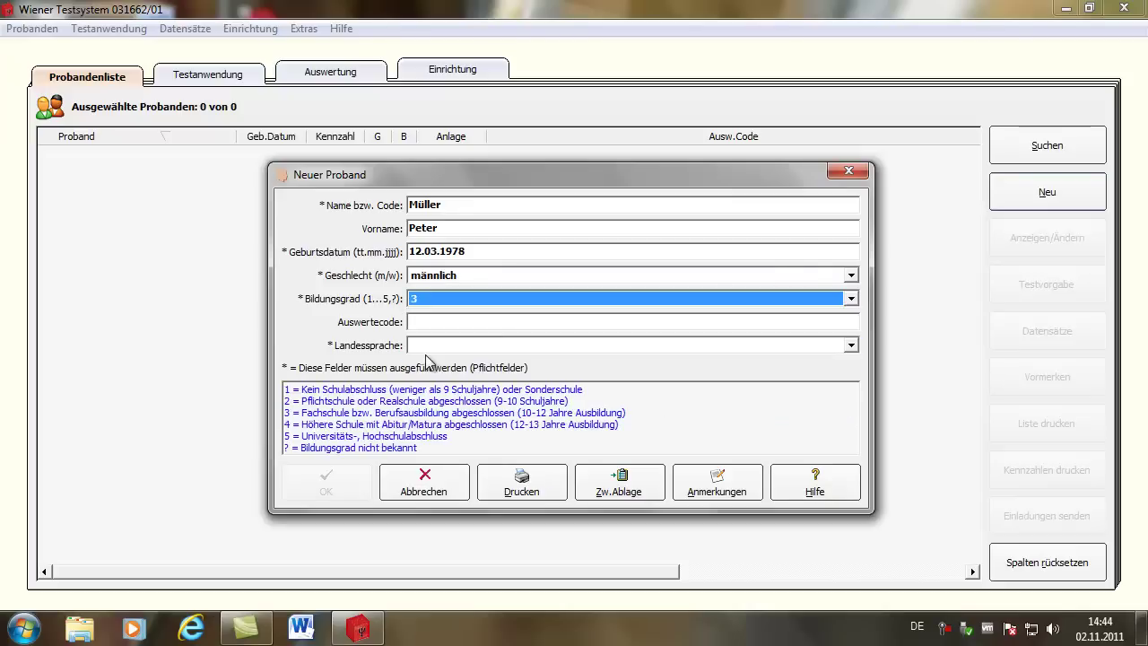
left_click(425, 351)
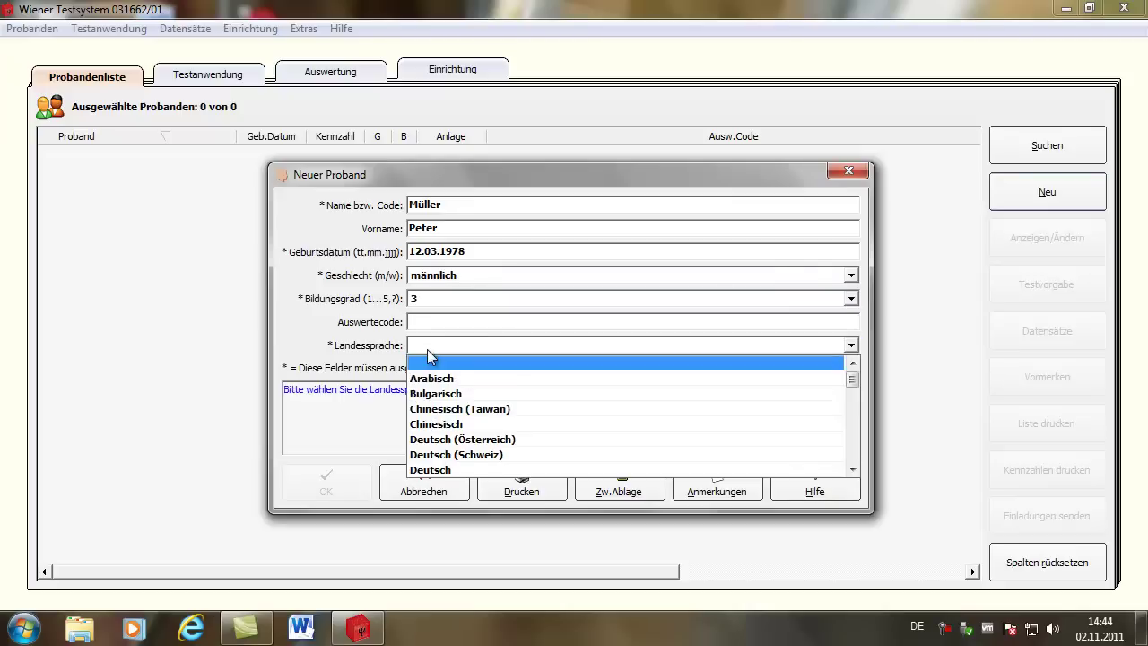
left_click(448, 467)
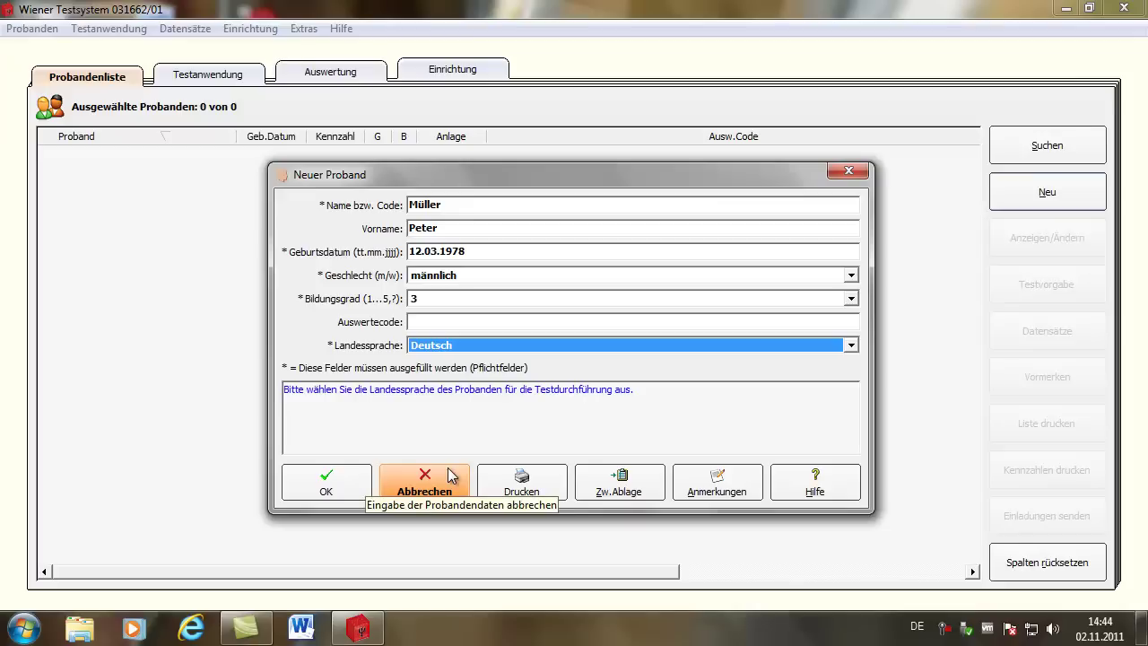
left_click(320, 491)
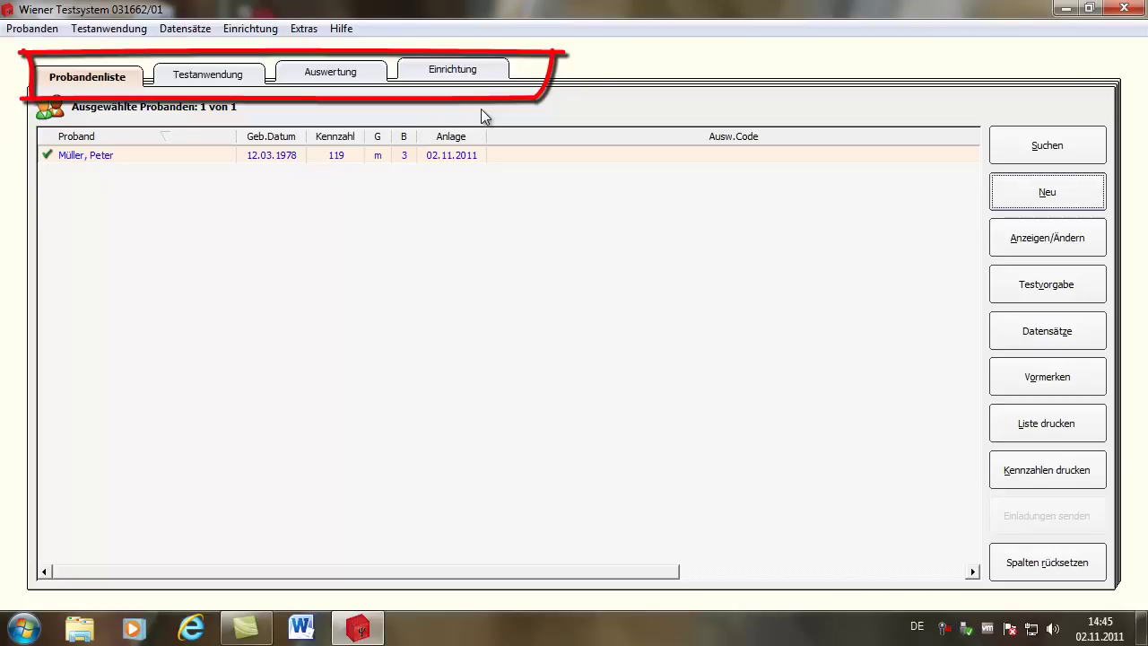
- In Testanwendung, add the SBUSB test for Arbeitsbelastung und Arbeitszufriedenheit to the Testablauf
left_click(212, 83)
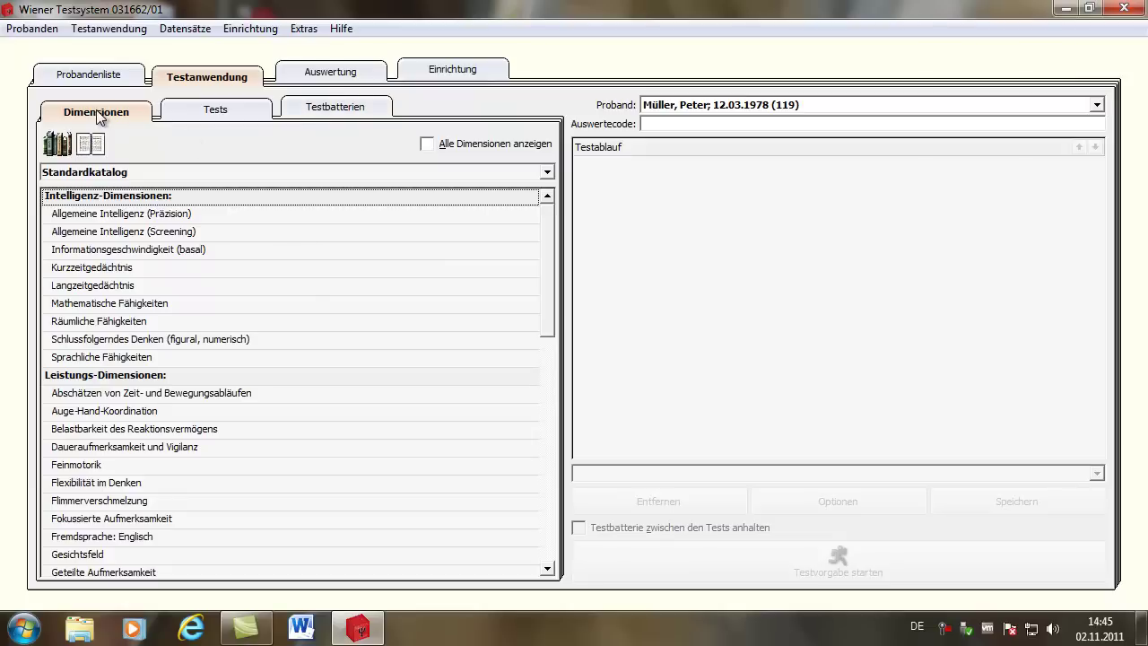
left_click_drag(547, 241, 555, 487)
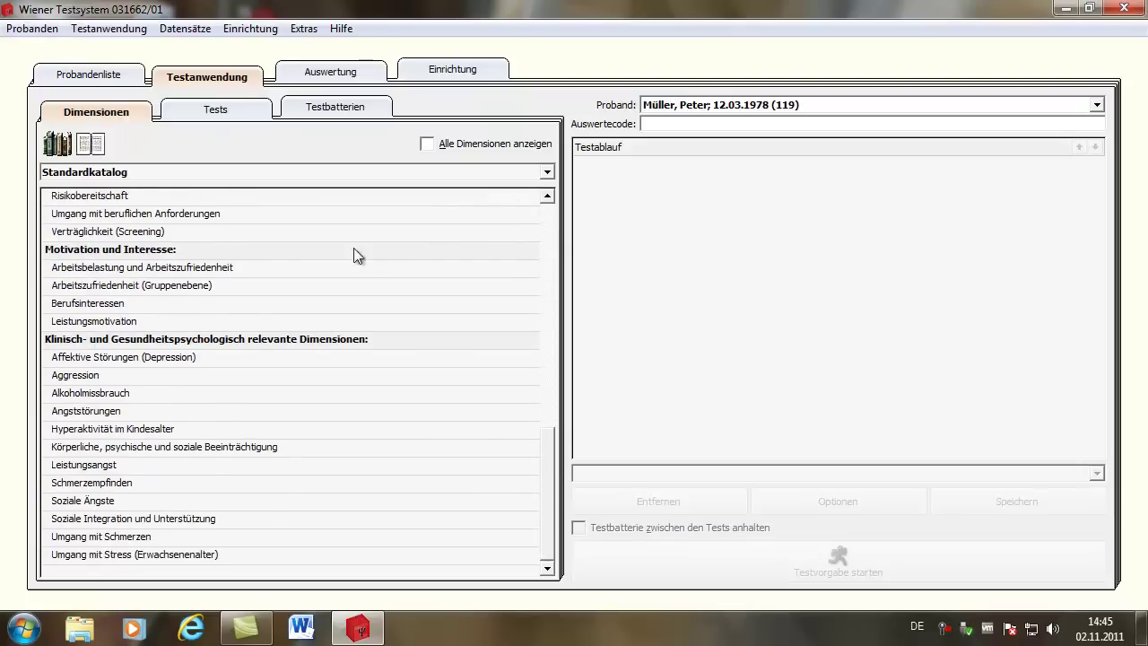
left_click(116, 272)
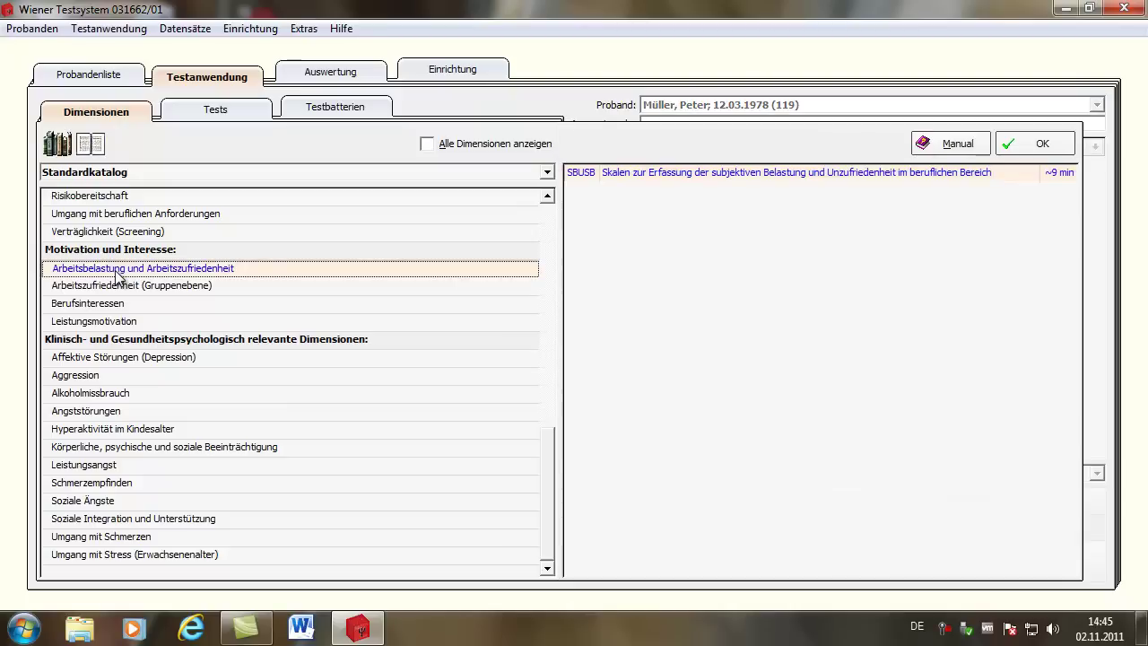
left_click(1036, 146)
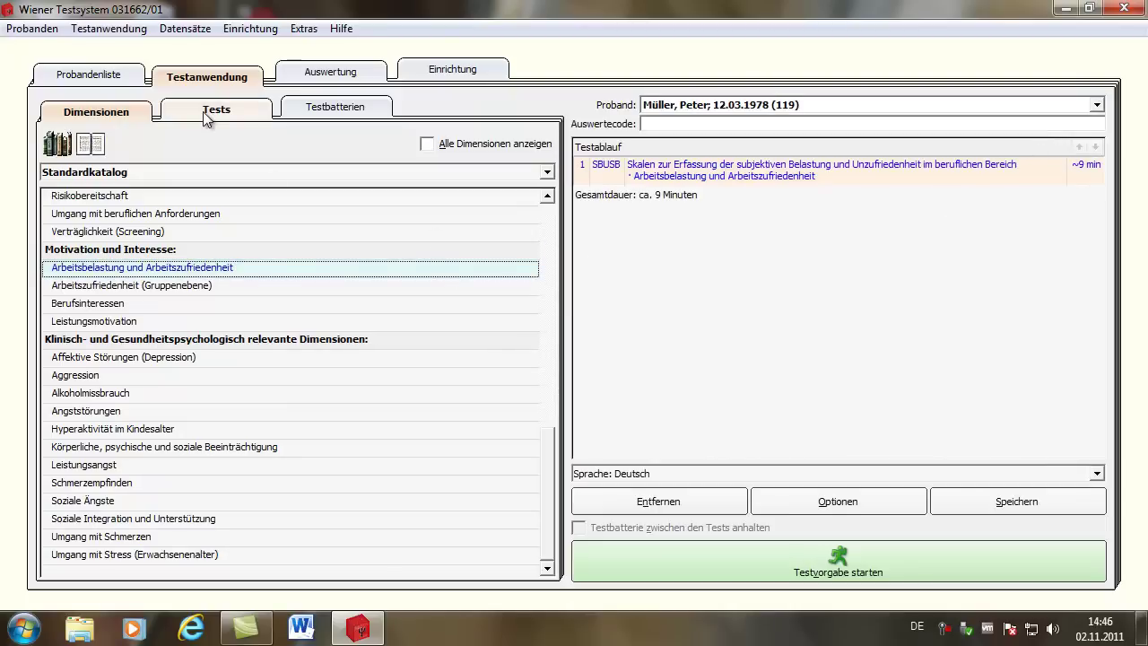
- Add the 2HAND test with form S1 Joystick to the Testablauf
left_click(232, 111)
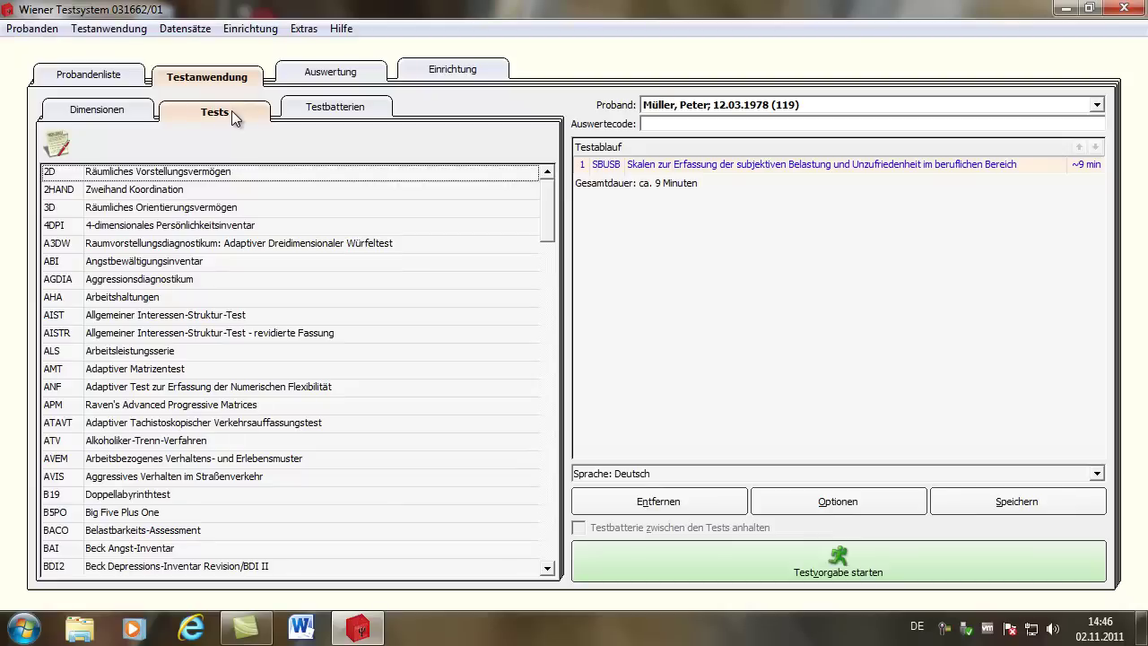
left_click_drag(549, 210, 551, 179)
double_click(187, 196)
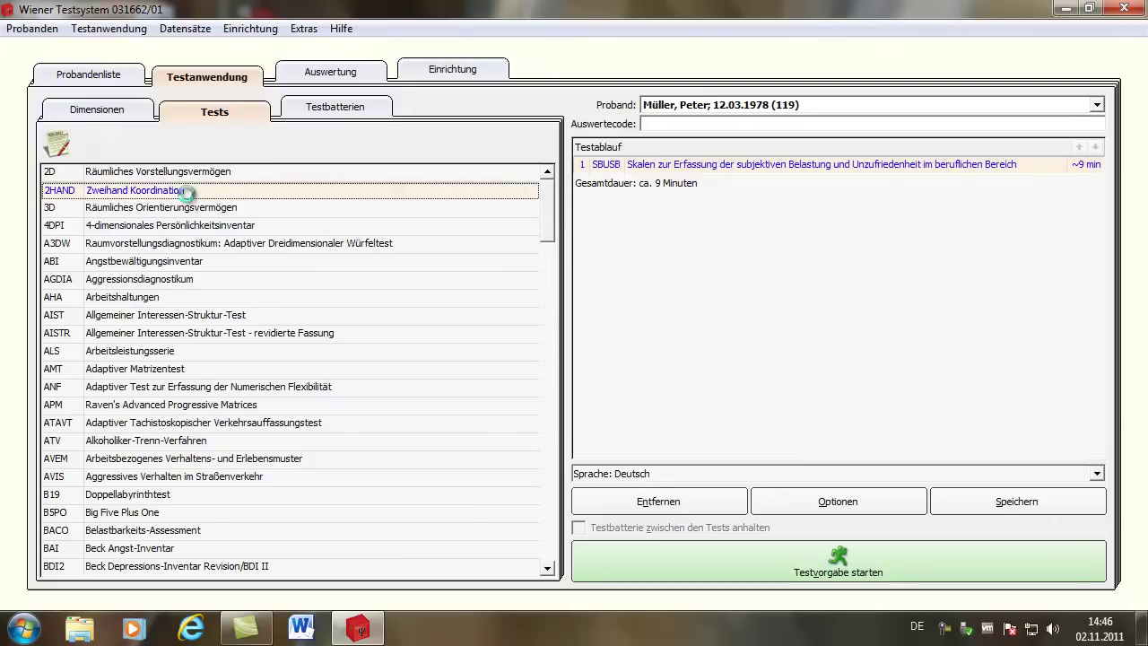
left_click(733, 193)
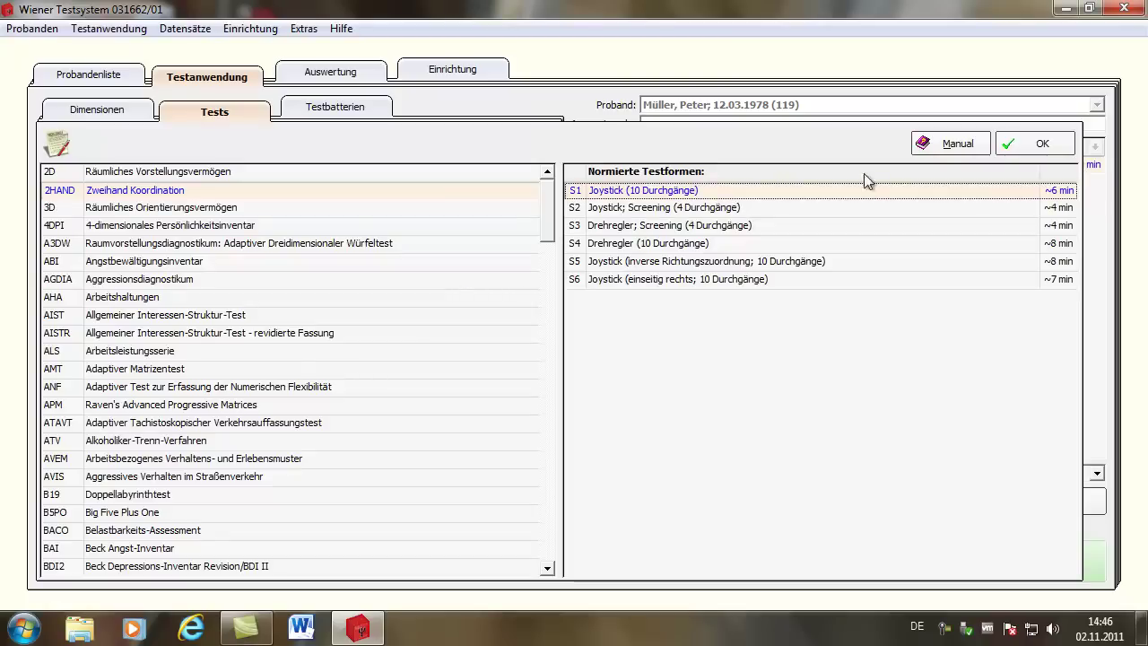
left_click(1046, 144)
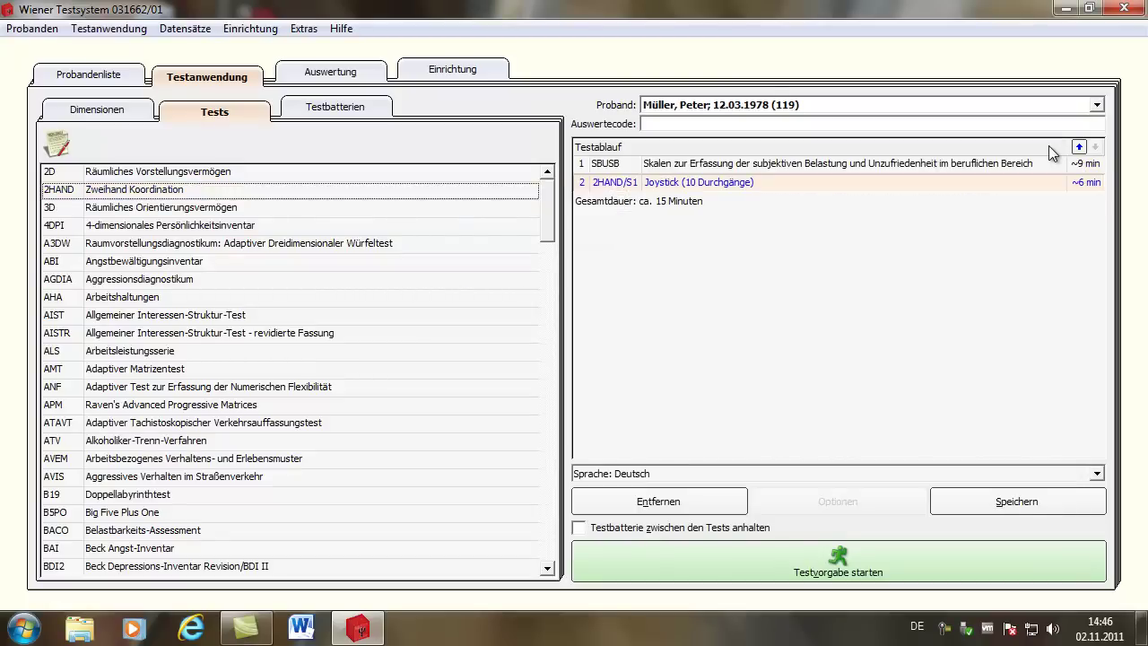
- Remove both SBUSB and 2HAND/S1 from the Testablauf, leaving it empty
left_click(605, 167)
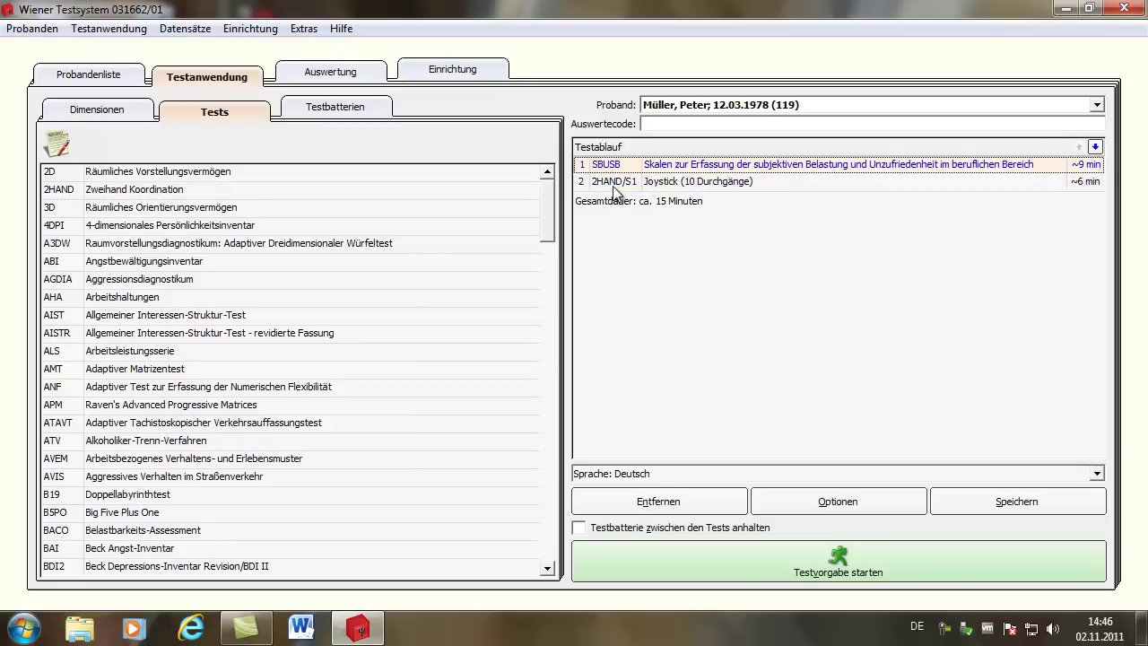
left_click(615, 183)
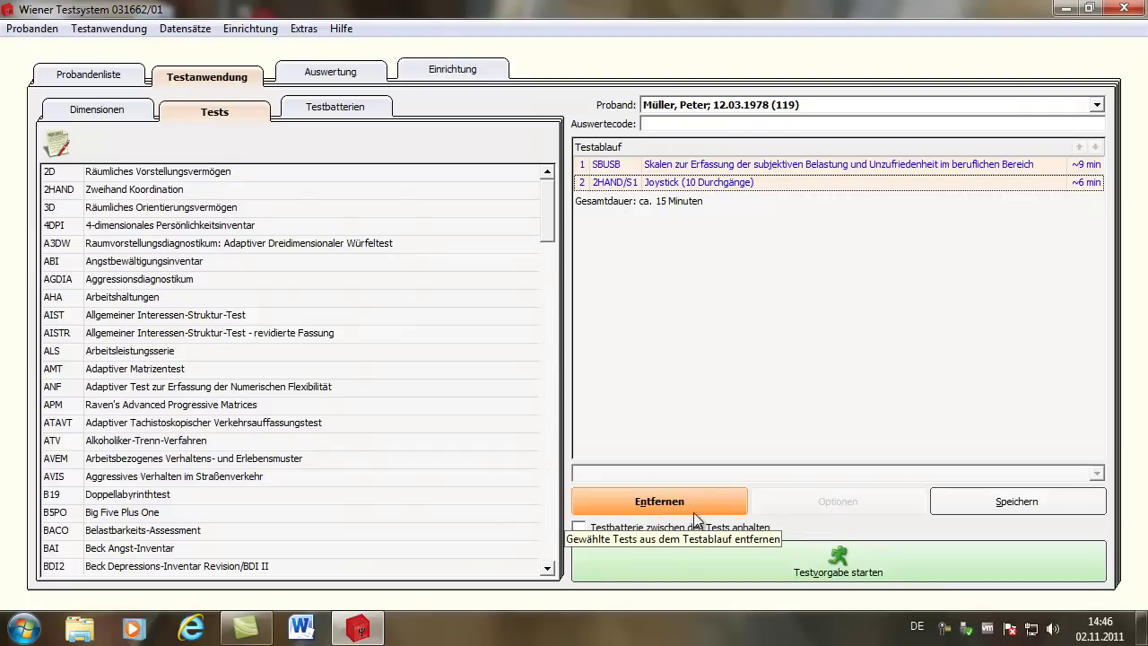
left_click(659, 497)
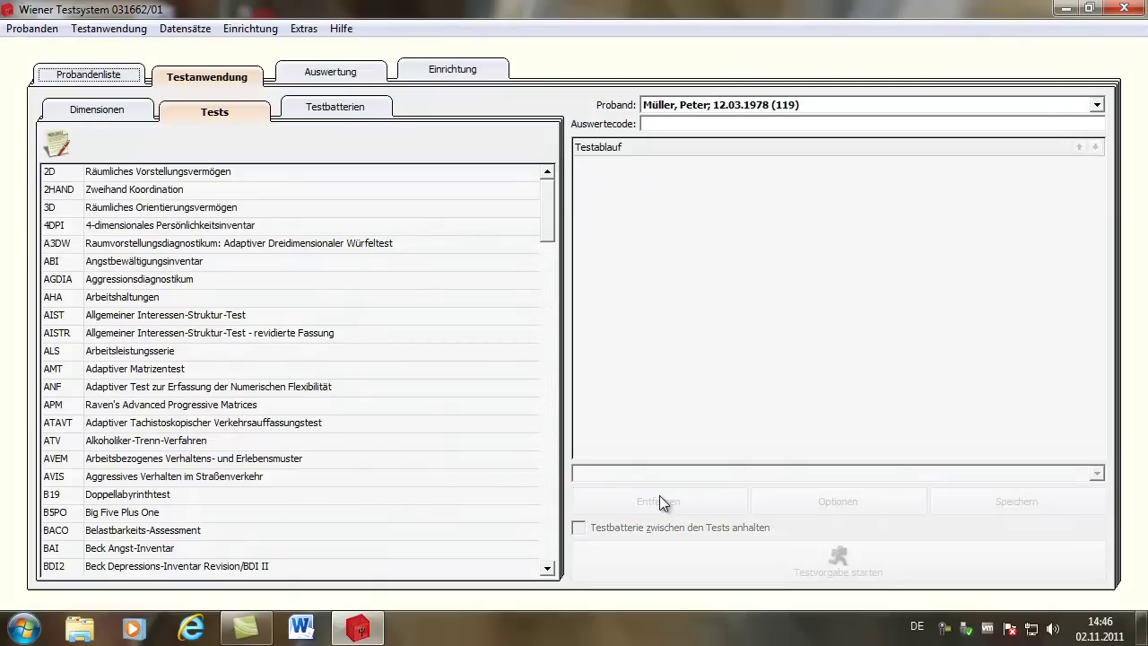
- Load the Fahrer-Auswahl battery (ATAVT, 2HAND, BFSI, about 24 minutes) and start Testvorgabe
left_click(353, 114)
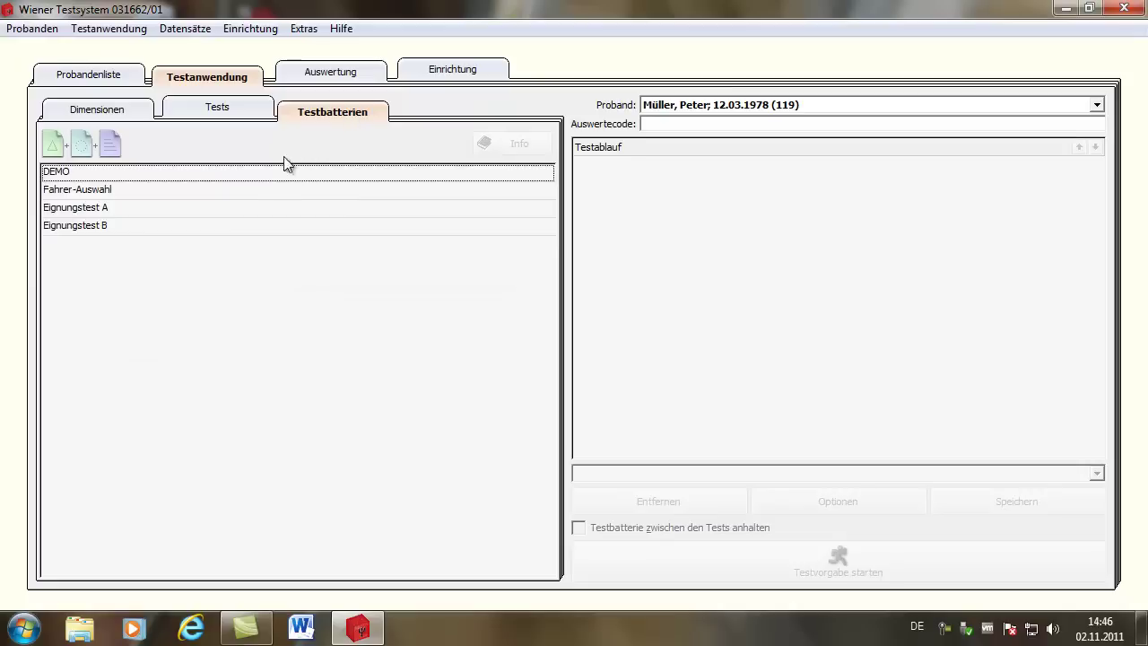
left_click(103, 192)
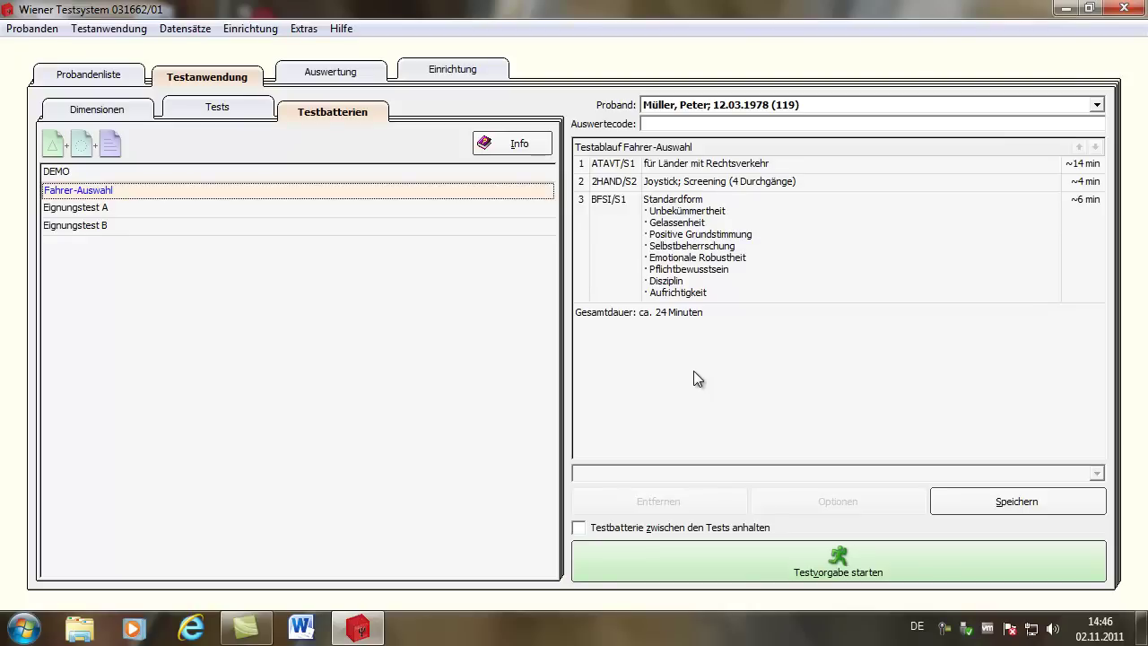
left_click(781, 560)
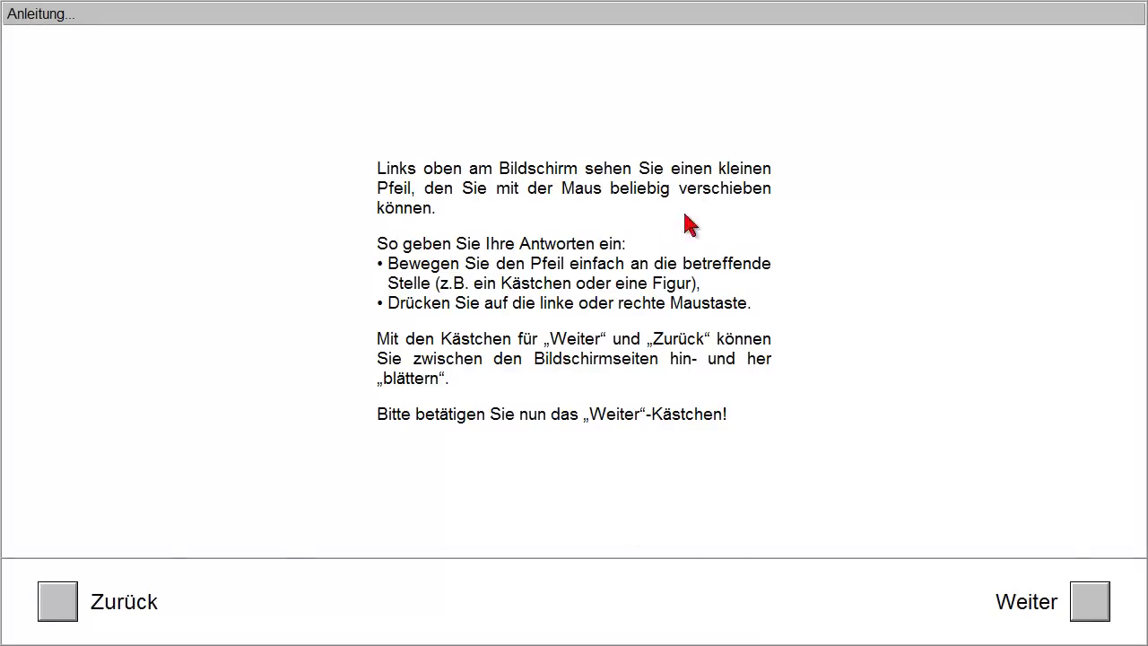
- Continue past the introduction page and confirm the subject's personal data with Ja
left_click(1098, 616)
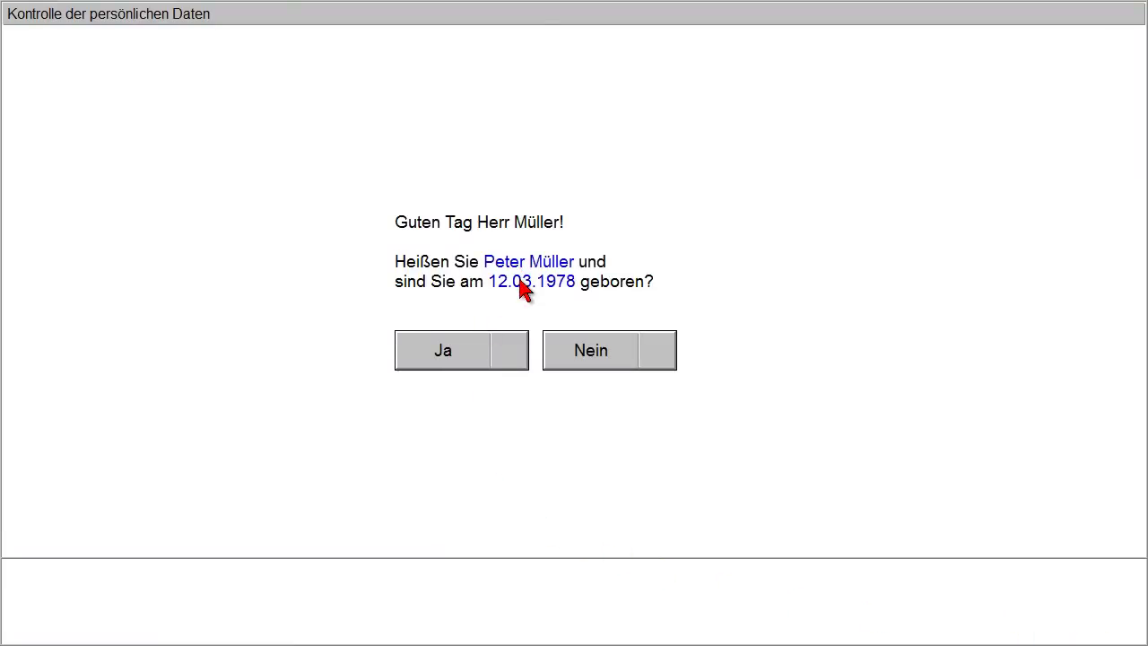
left_click(448, 356)
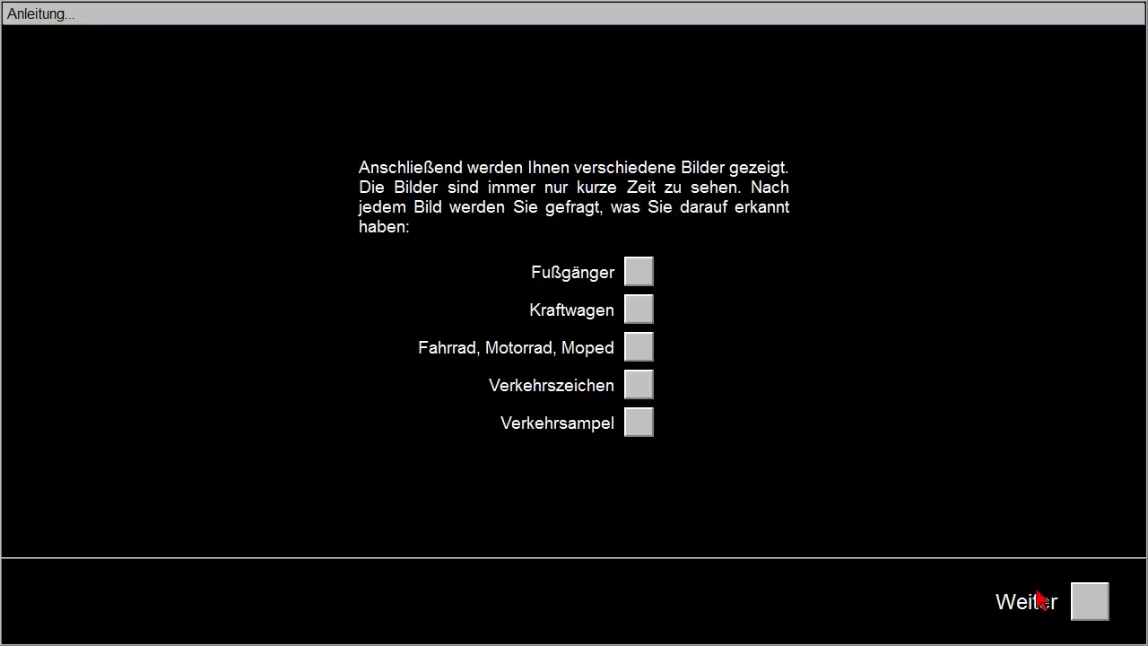
- Show sample image 1 and answer it with Kraftwagen
left_click(1093, 600)
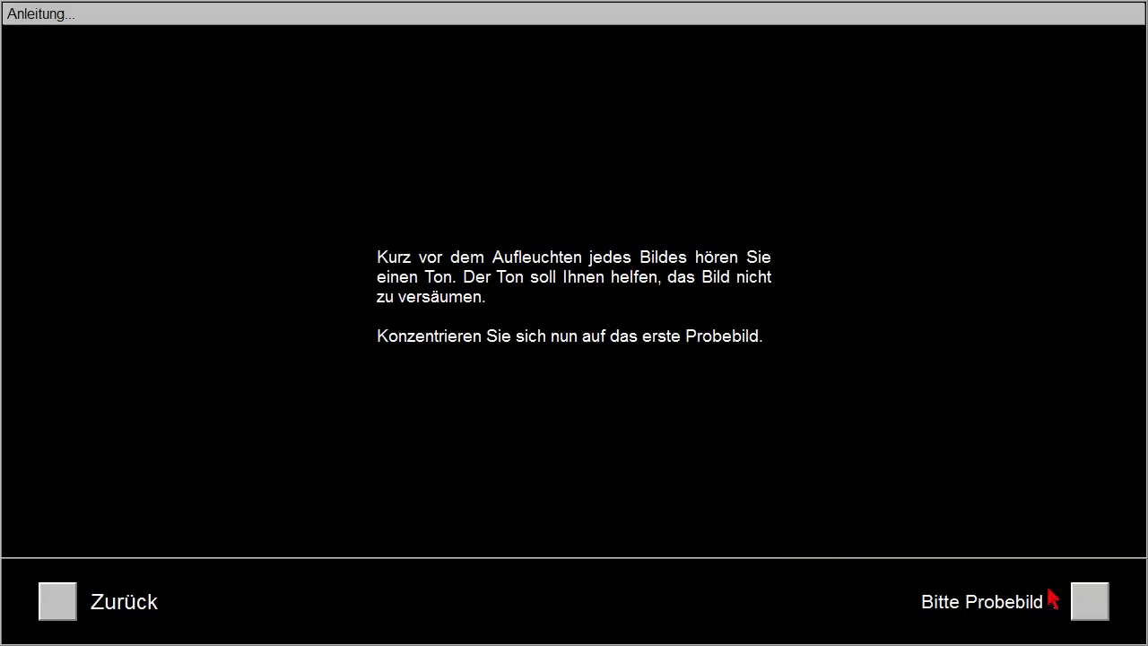
left_click(1090, 601)
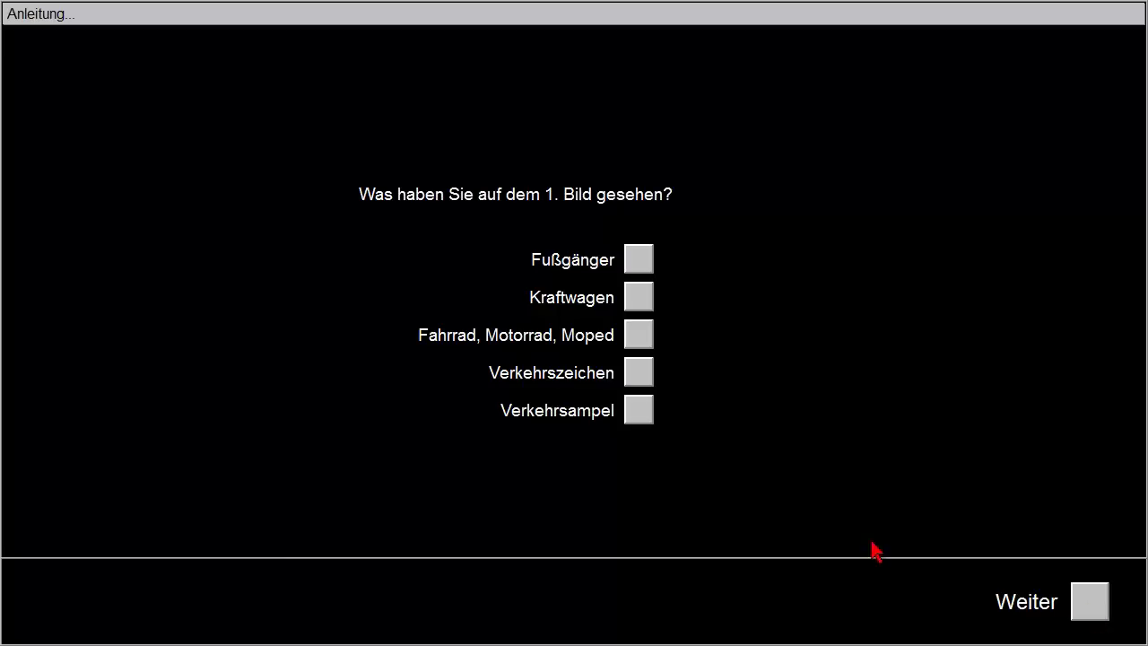
left_click(644, 307)
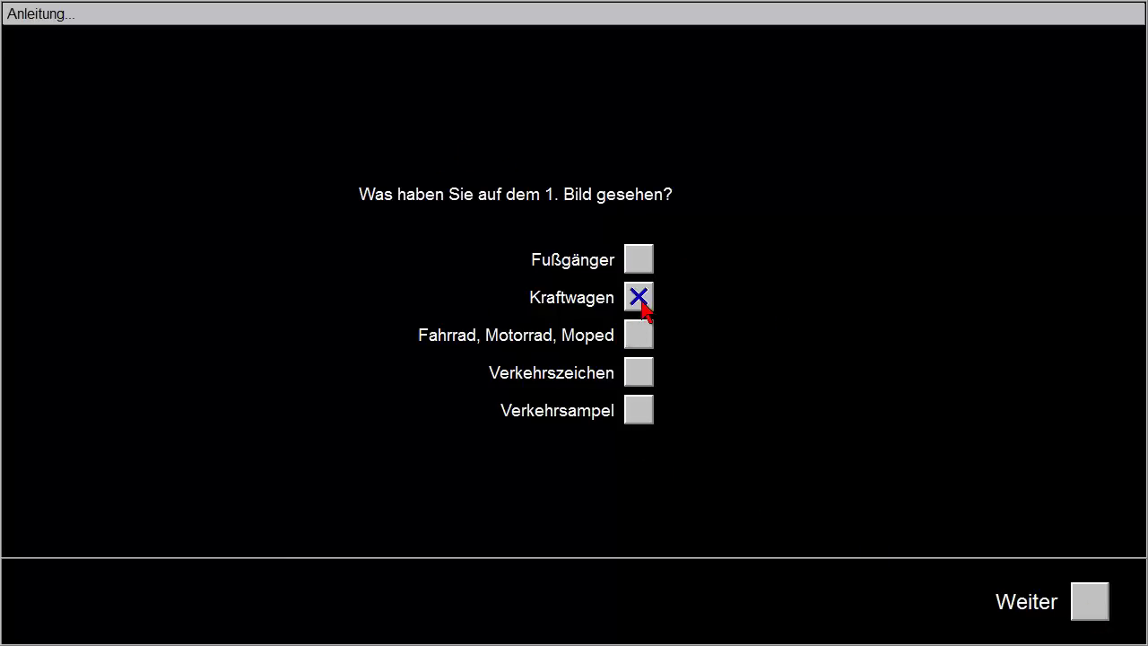
left_click(1096, 605)
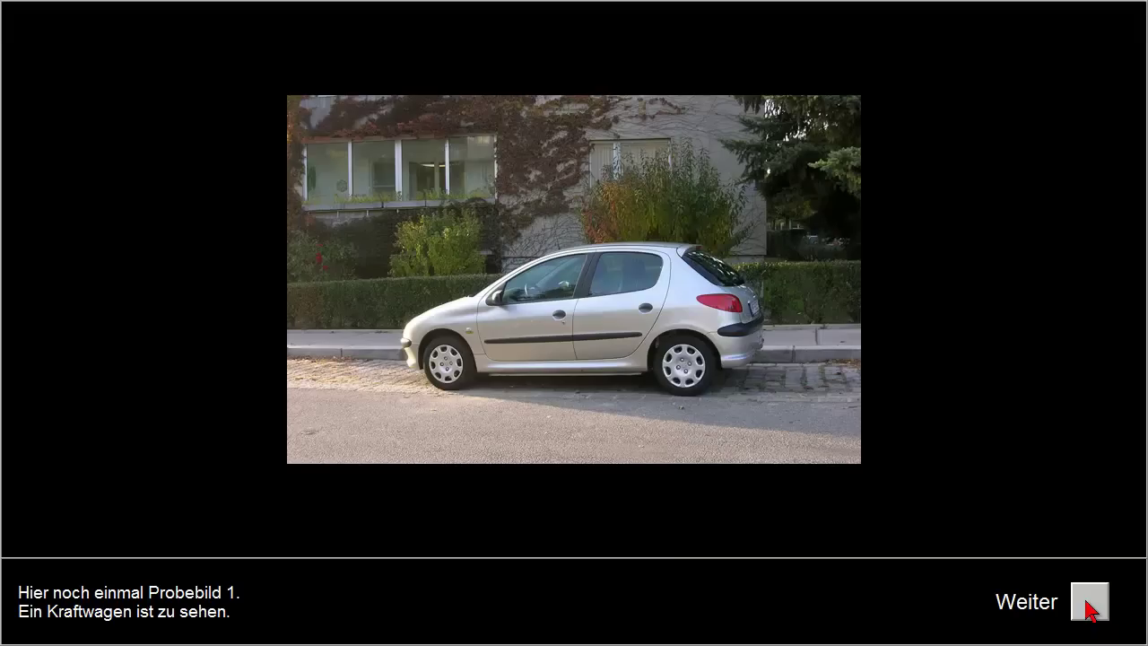